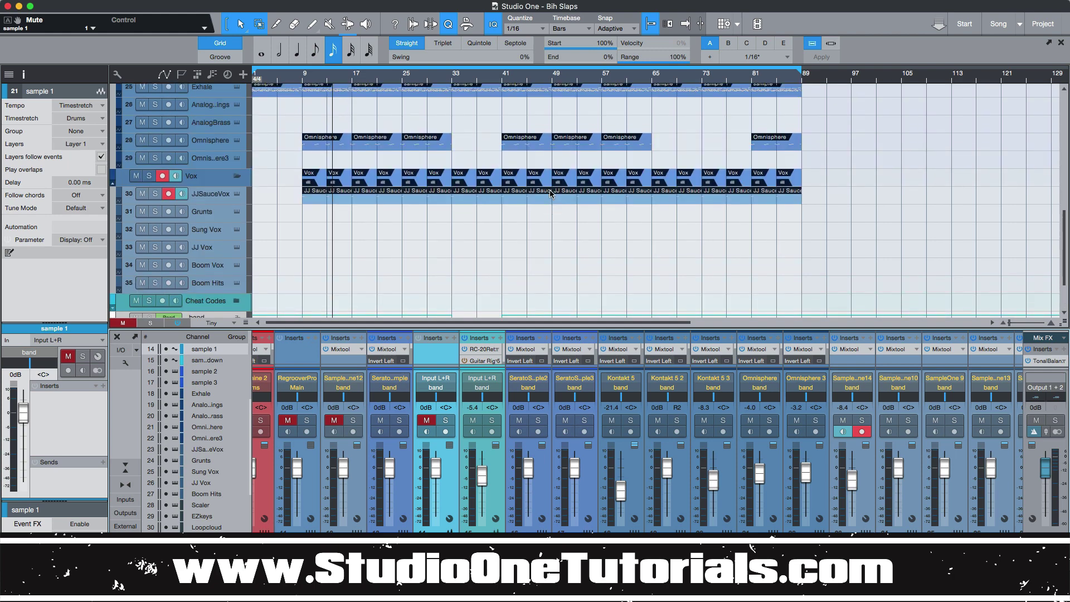
Step: Mute all events on the clhh drum track across the whole arrangement
scroll(550, 192, down, 5)
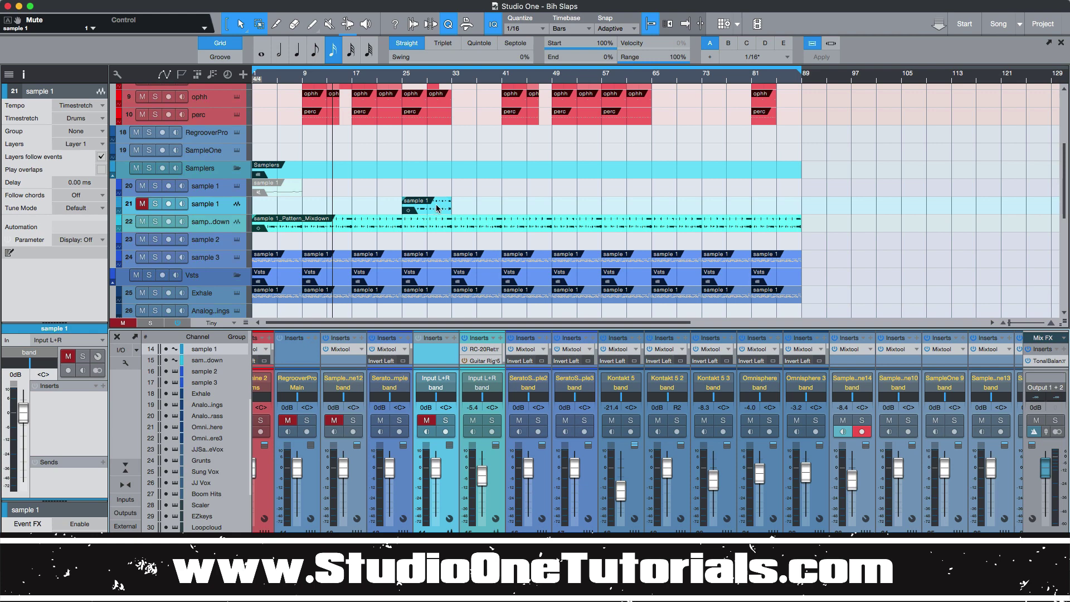
scroll(382, 203, up, 1)
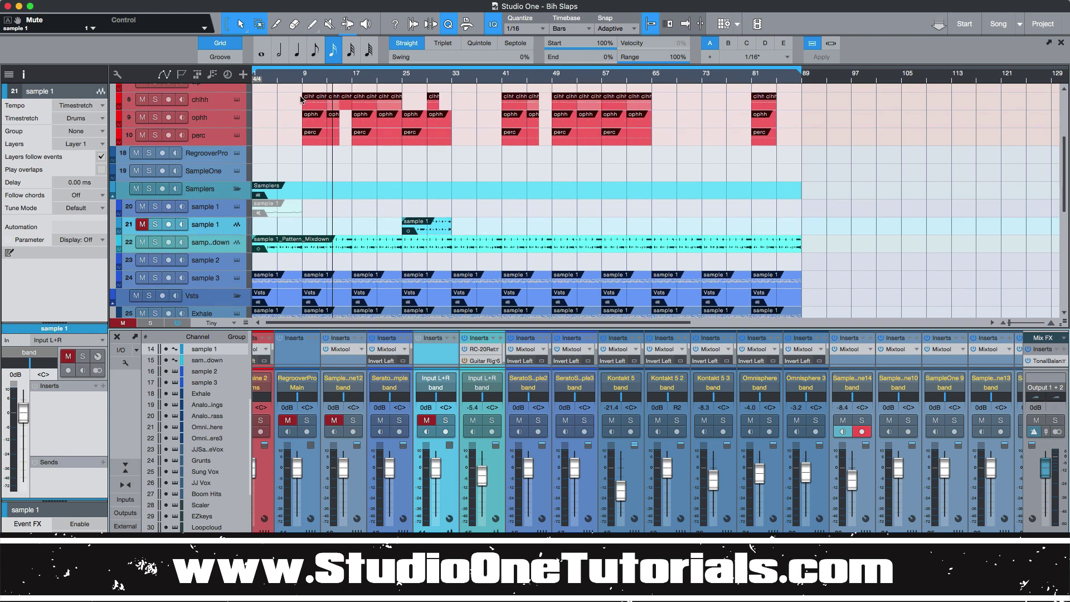
drag(299, 100, 802, 105)
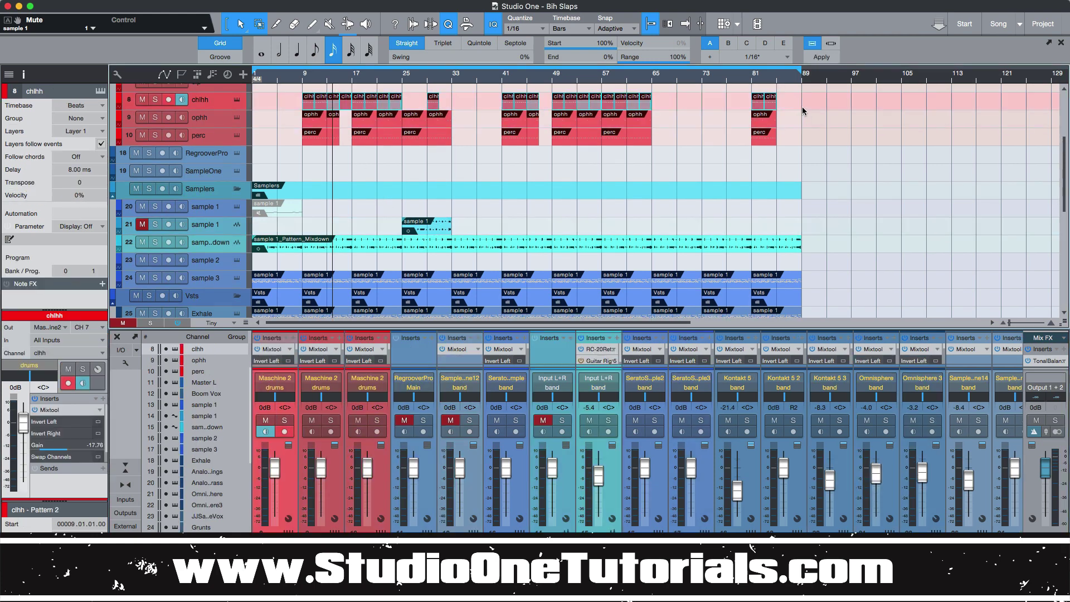
key(shift+m)
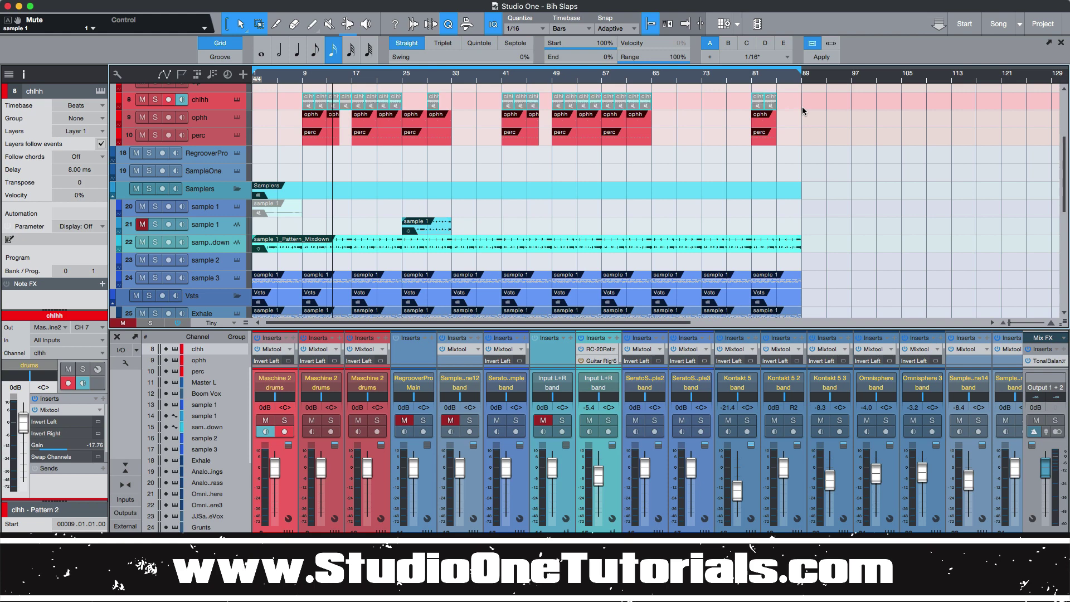
Step: Move the sample 1 audio event on track 21 to bar 9 and audition its track soloed from there
drag(426, 219, 328, 220)
click(155, 225)
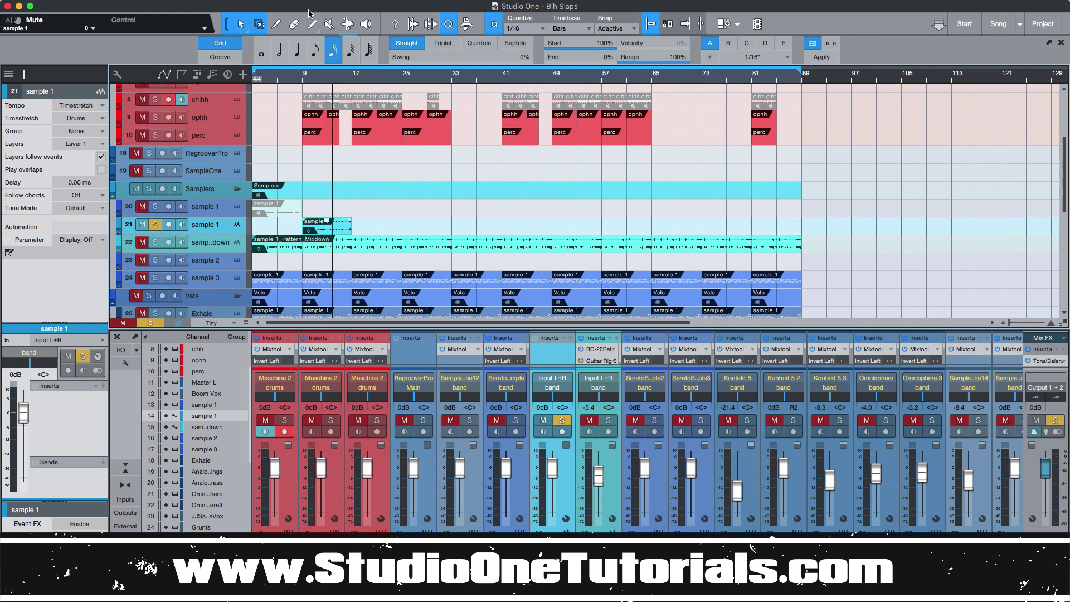
click(302, 79)
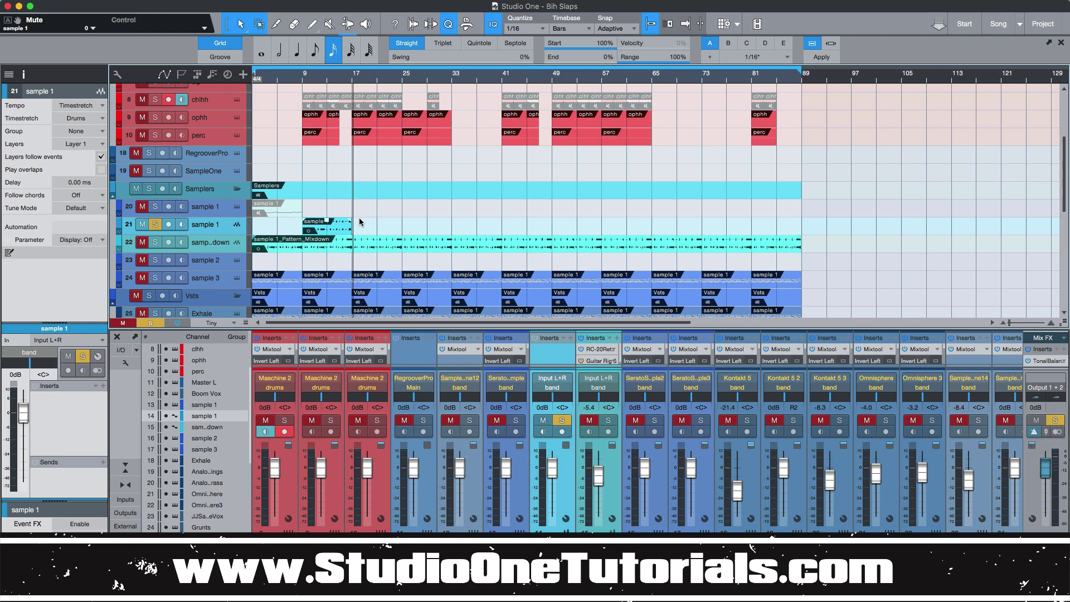
click(302, 79)
key(space)
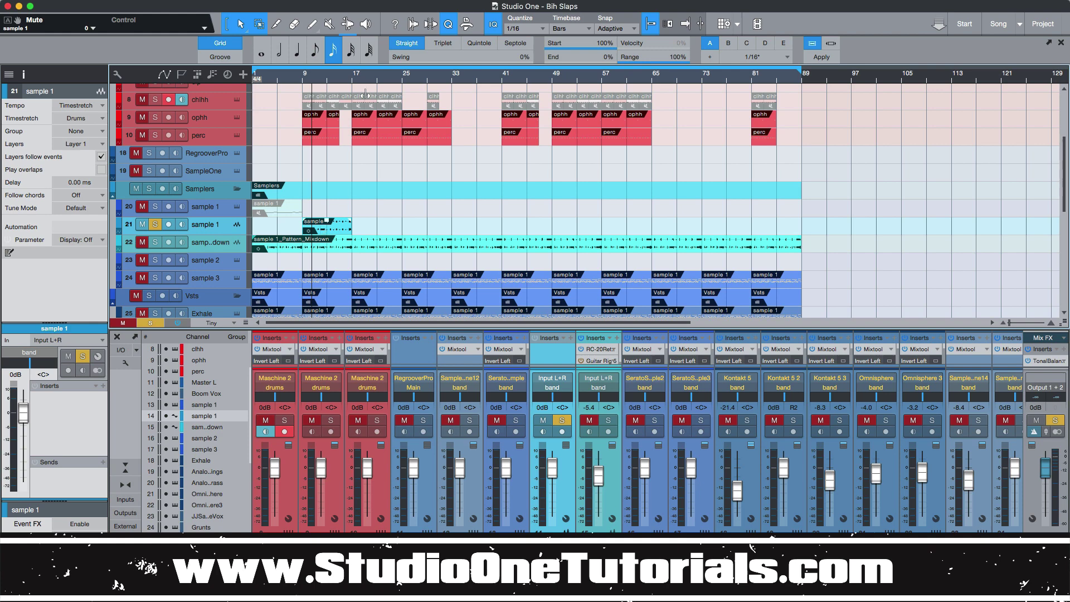
click(303, 79)
Step: Show the song's audio pool in the browser and preview the sample 1 file
right_click(336, 230)
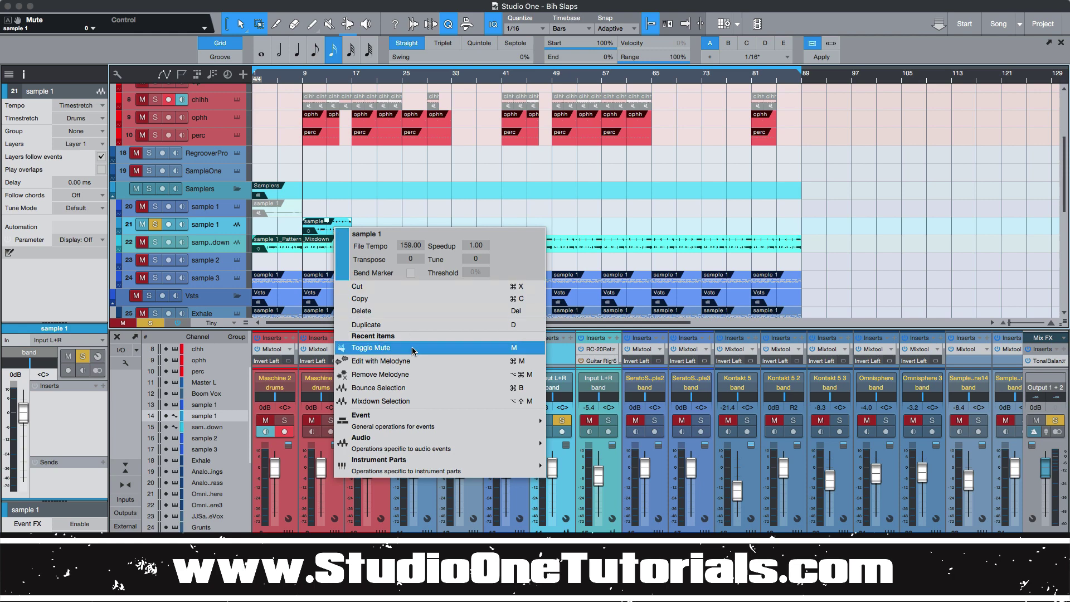
click(859, 217)
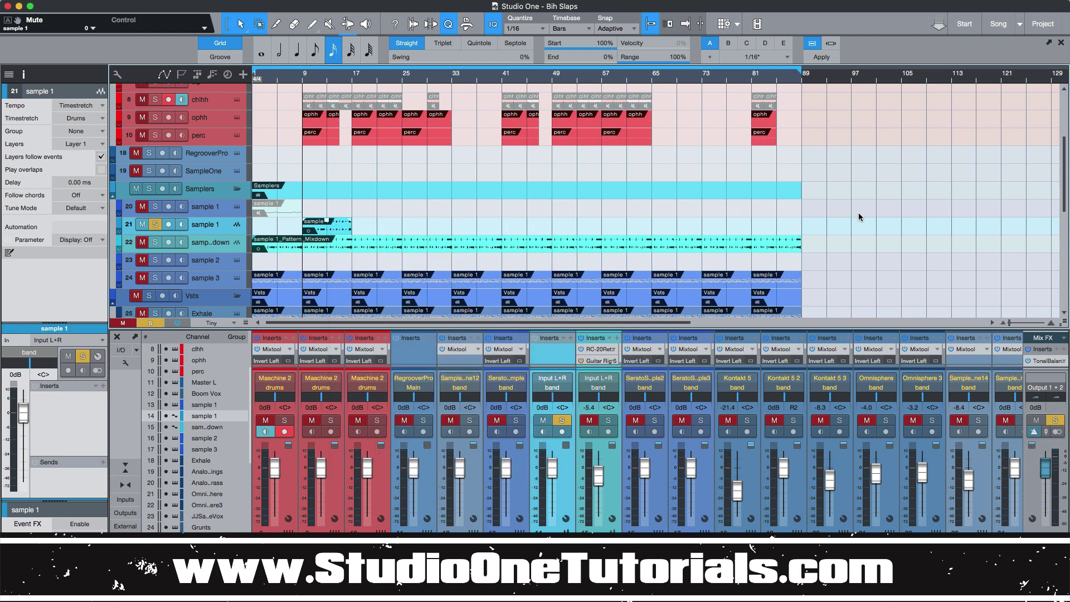
key(F5)
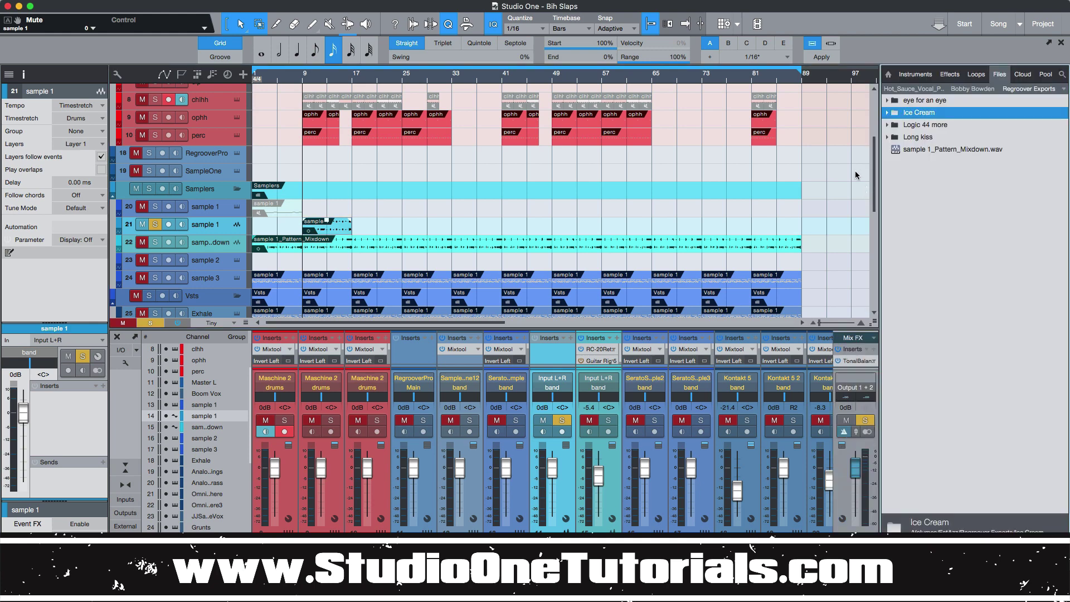
click(1046, 74)
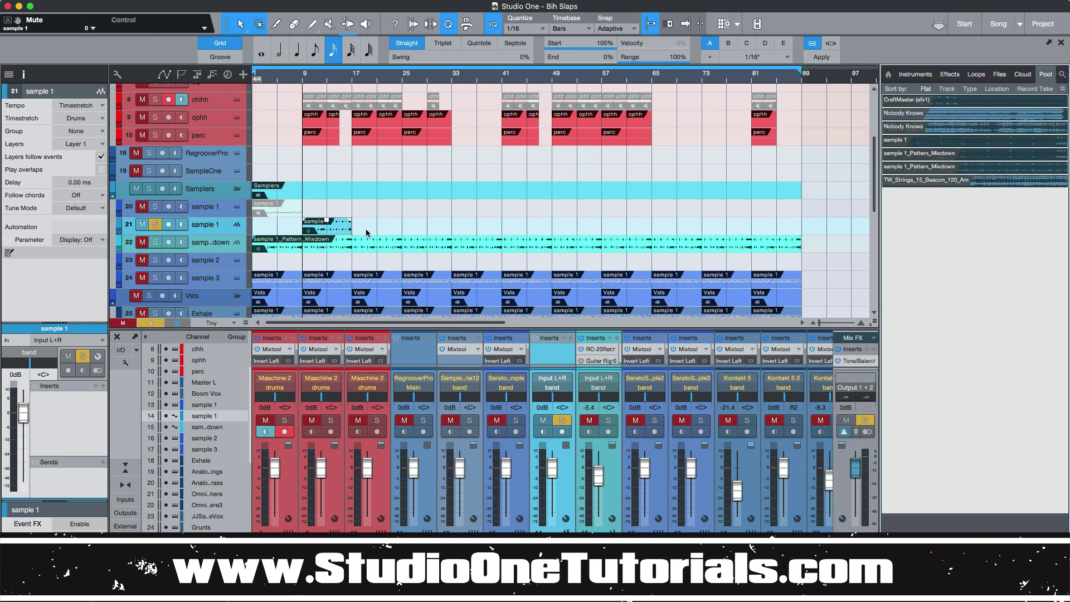
click(973, 140)
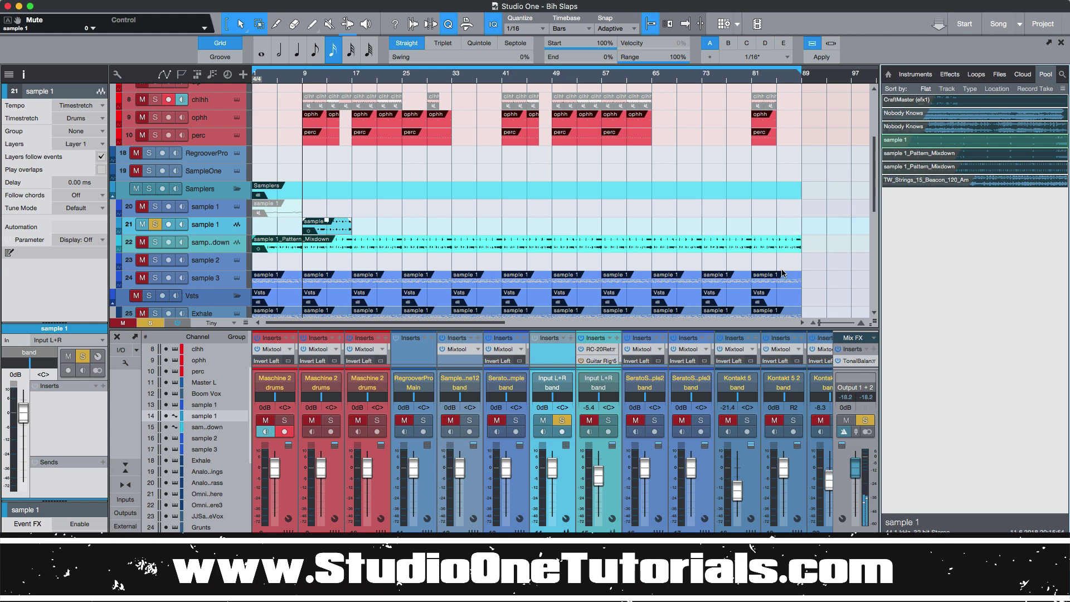
Step: Open the RegrooverPro instrument and load the sample 1 file from the pool into it
scroll(217, 256, down, 2)
scroll(217, 256, down, 20)
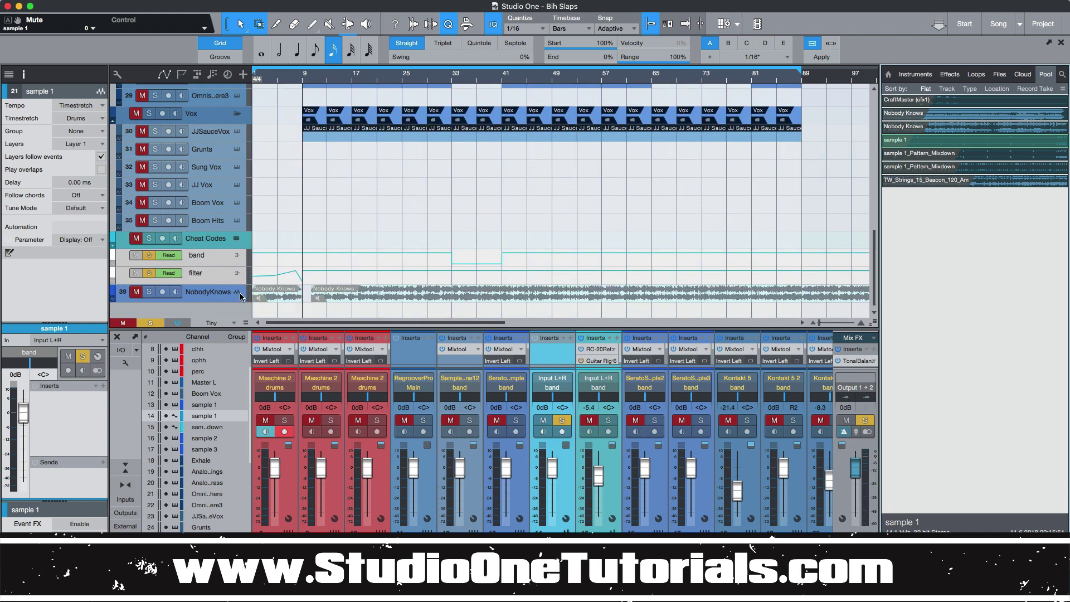
scroll(240, 297, up, 13)
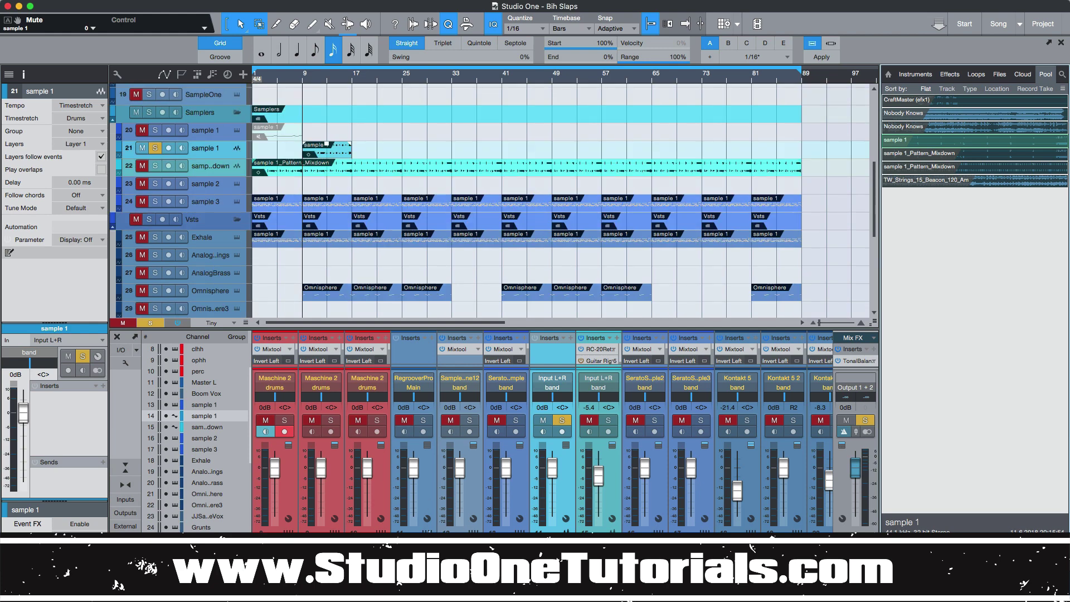
key(F11)
drag(634, 56, 225, 56)
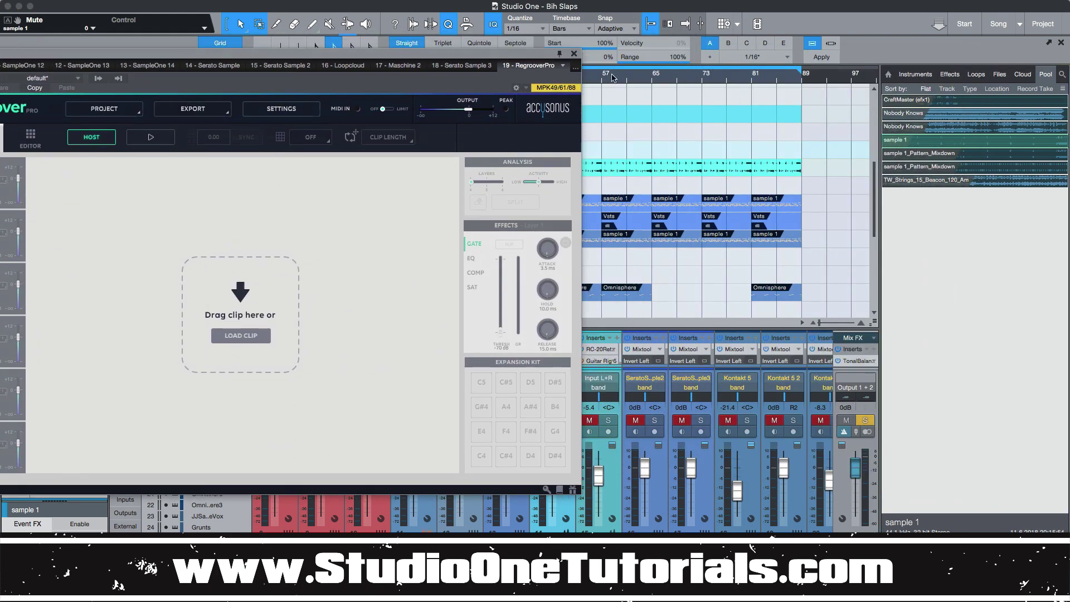
right_click(959, 148)
click(928, 161)
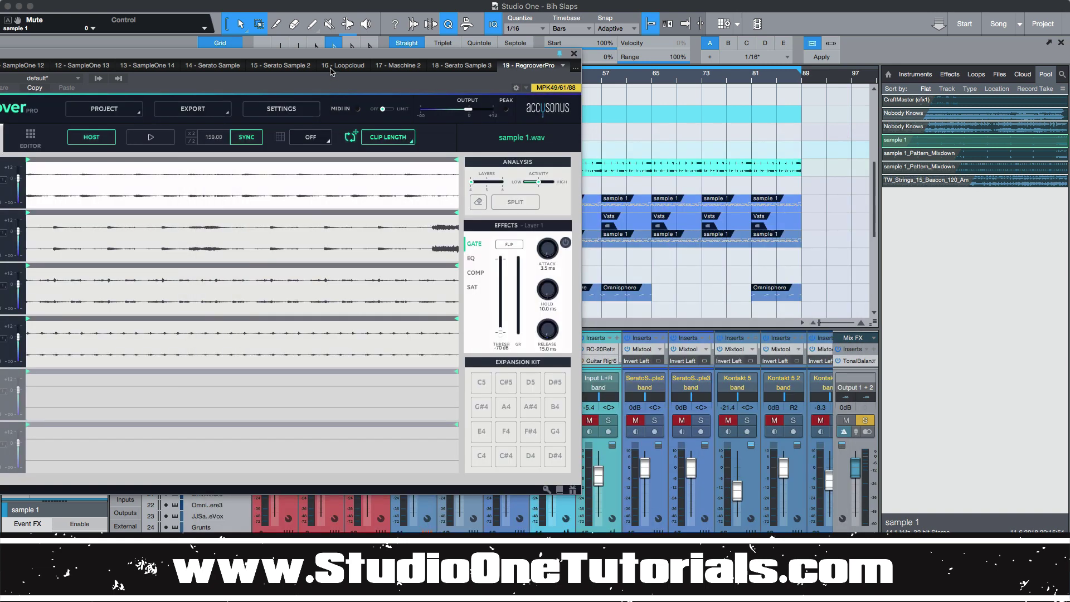
drag(330, 56, 518, 52)
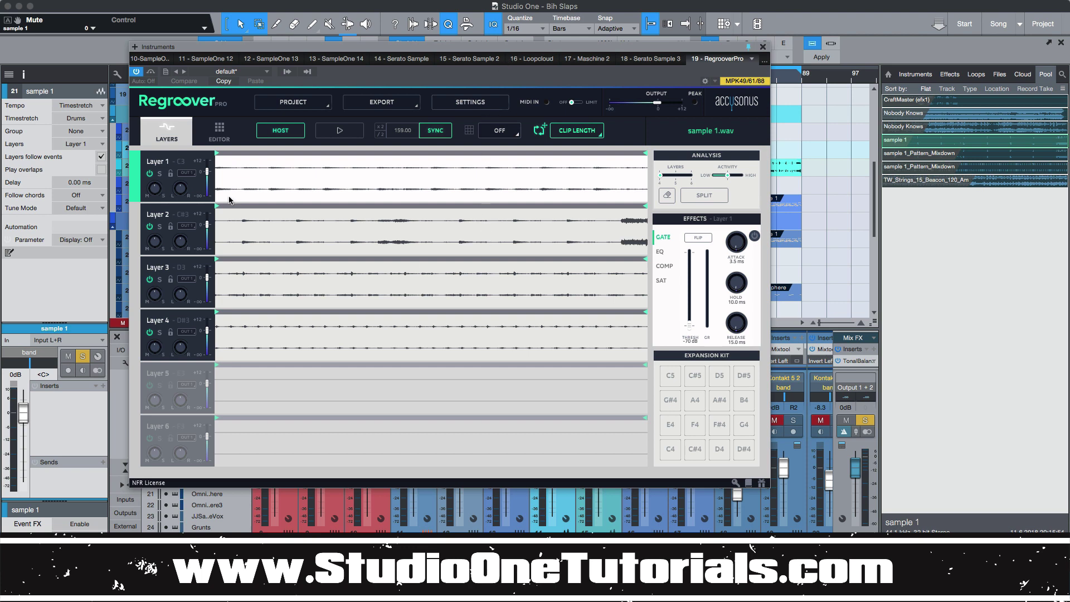
Step: Audition Layer 1 soloed in Regroover, with the RegrooverPro mixer channel soloed as well
click(160, 173)
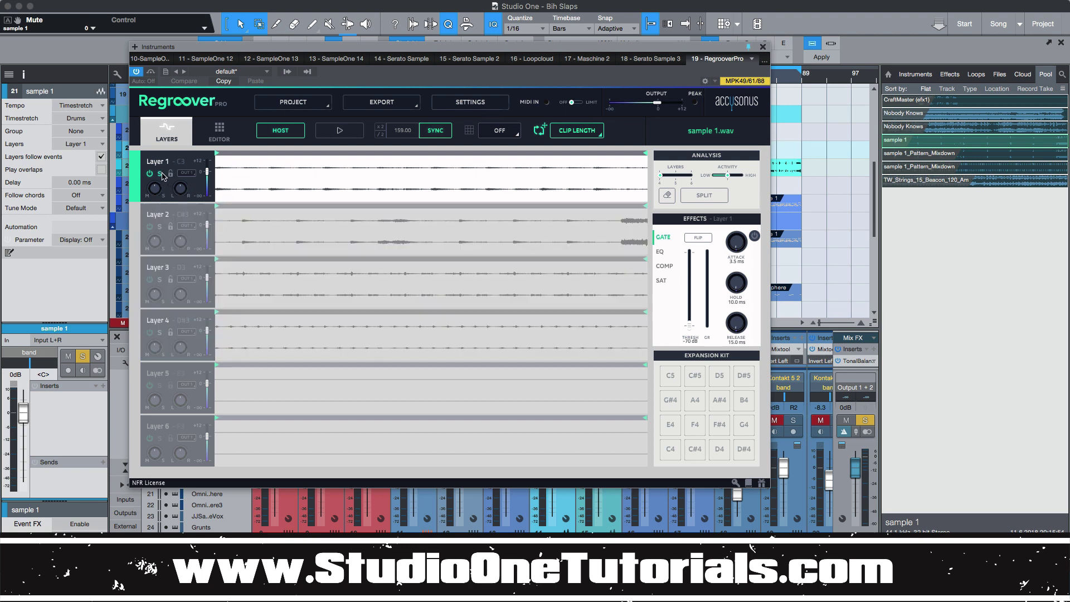
click(346, 134)
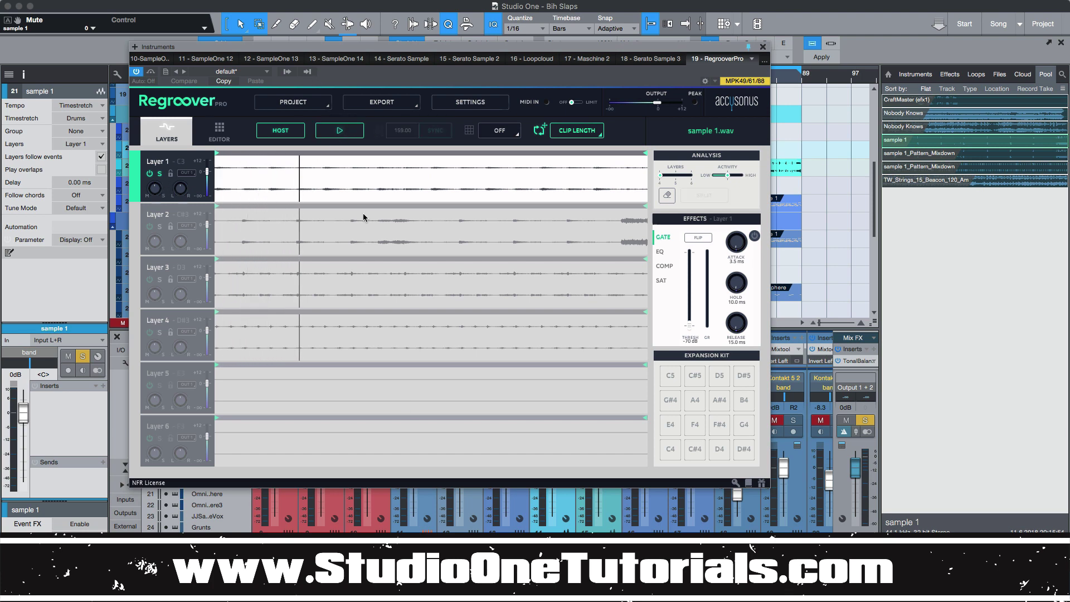
drag(437, 55, 750, 126)
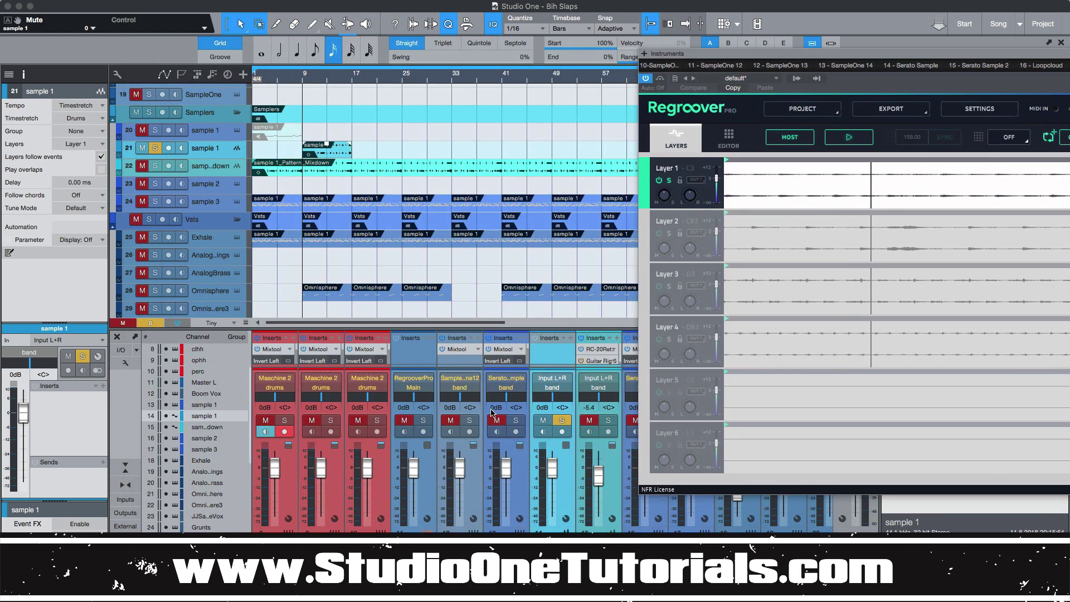
key(F5)
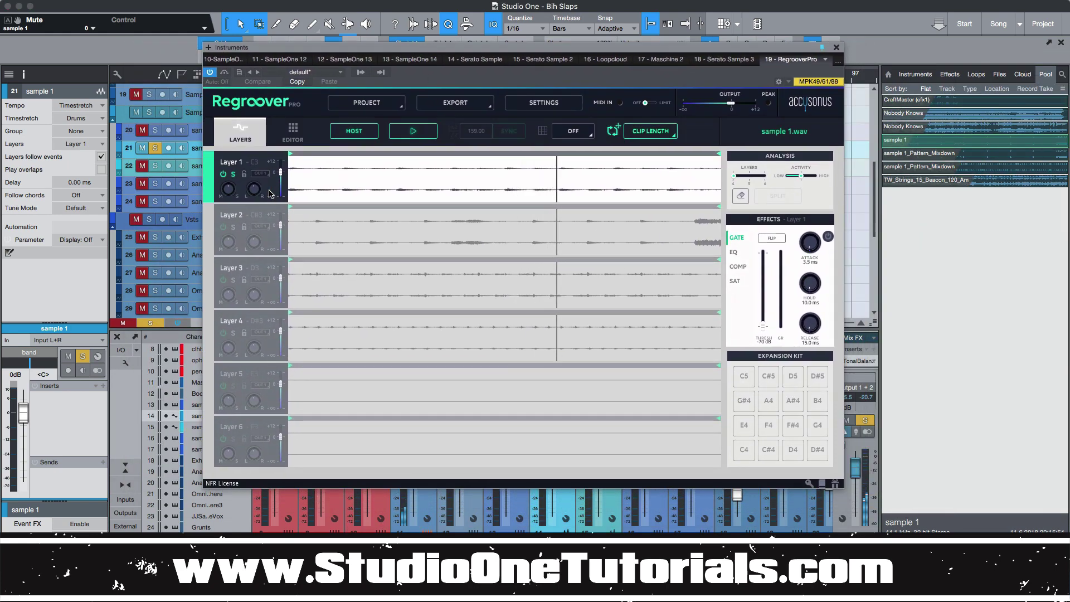
Step: Audition Layers 2, 3 and 4 in Regroover by soloing each one in turn
click(223, 174)
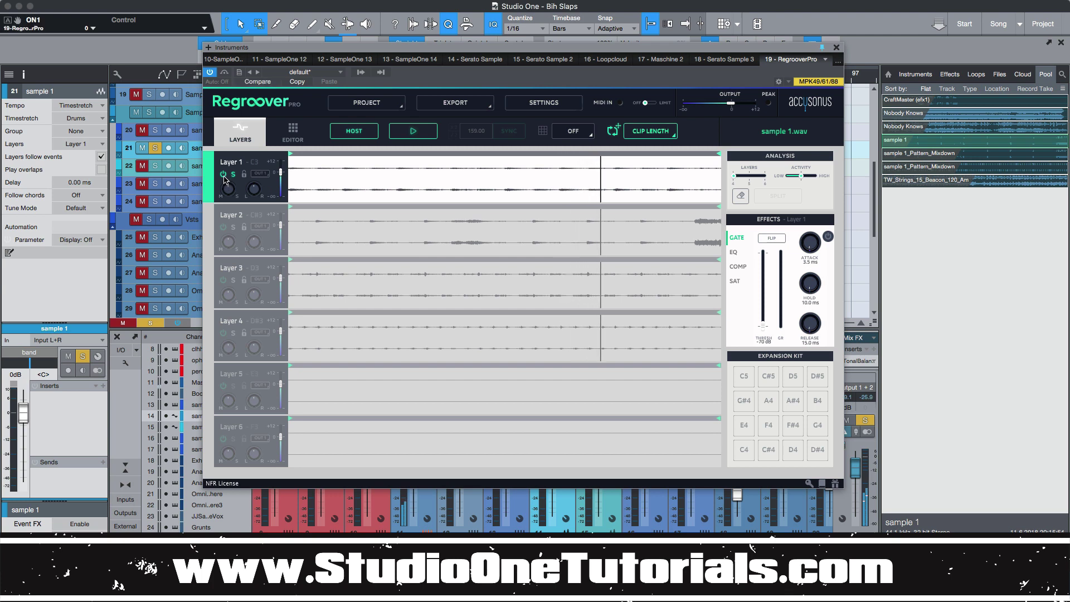
click(234, 229)
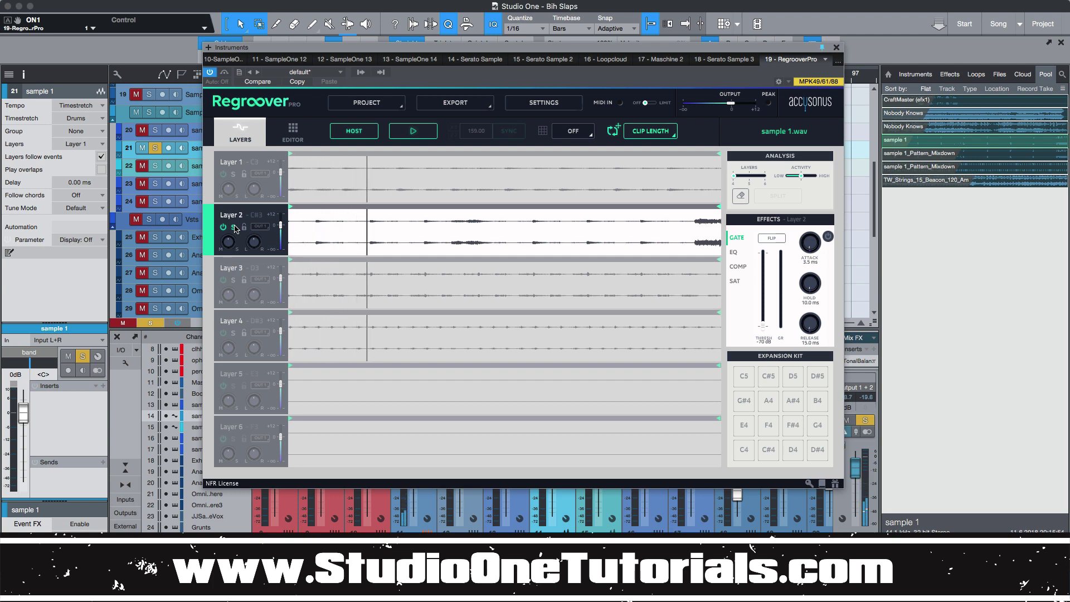
click(234, 228)
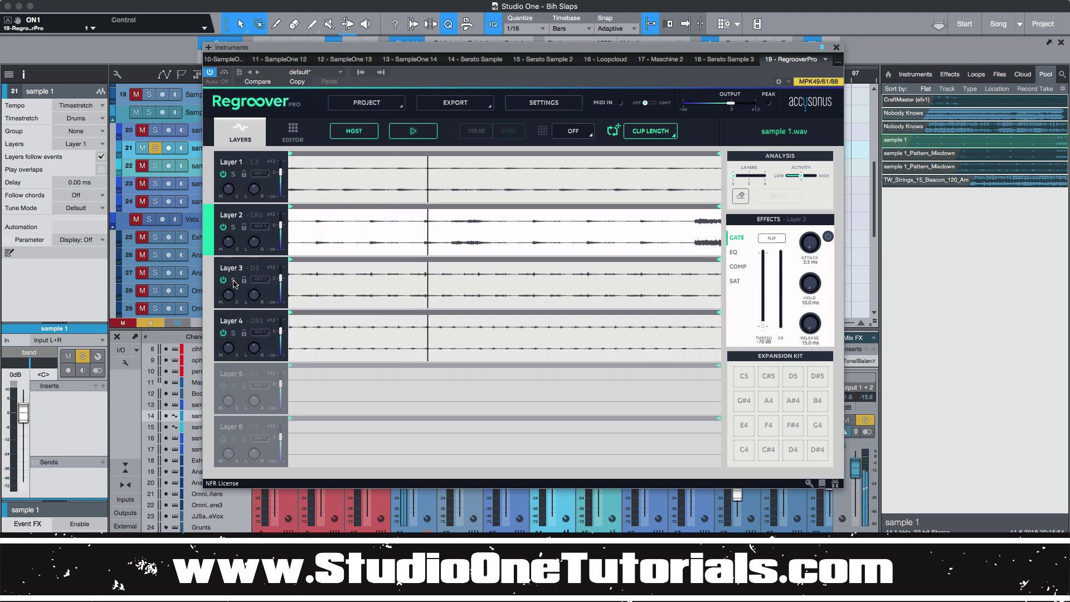
click(234, 280)
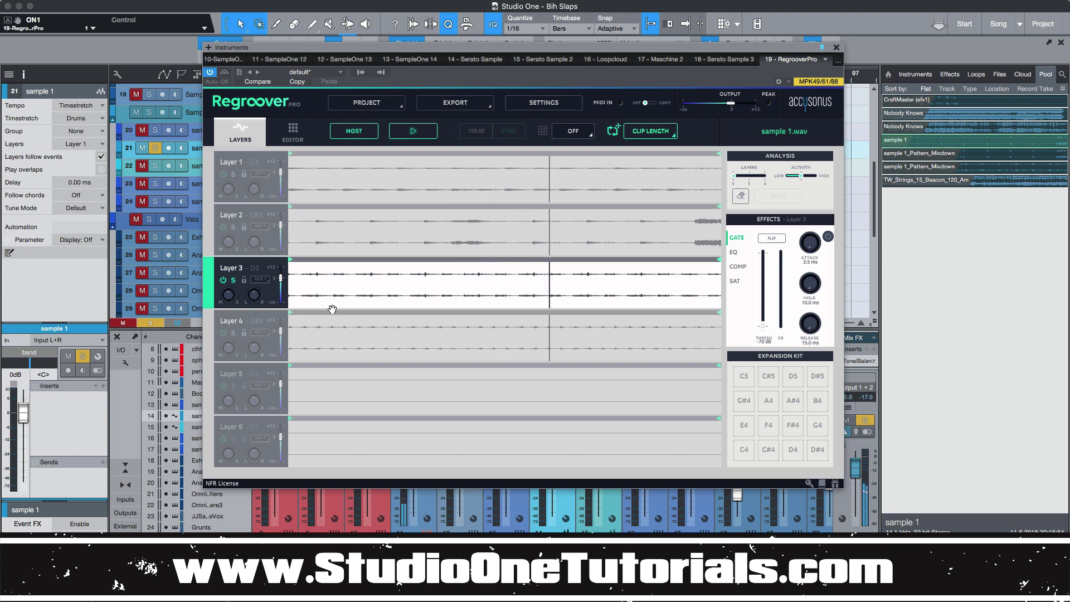
click(234, 281)
click(235, 333)
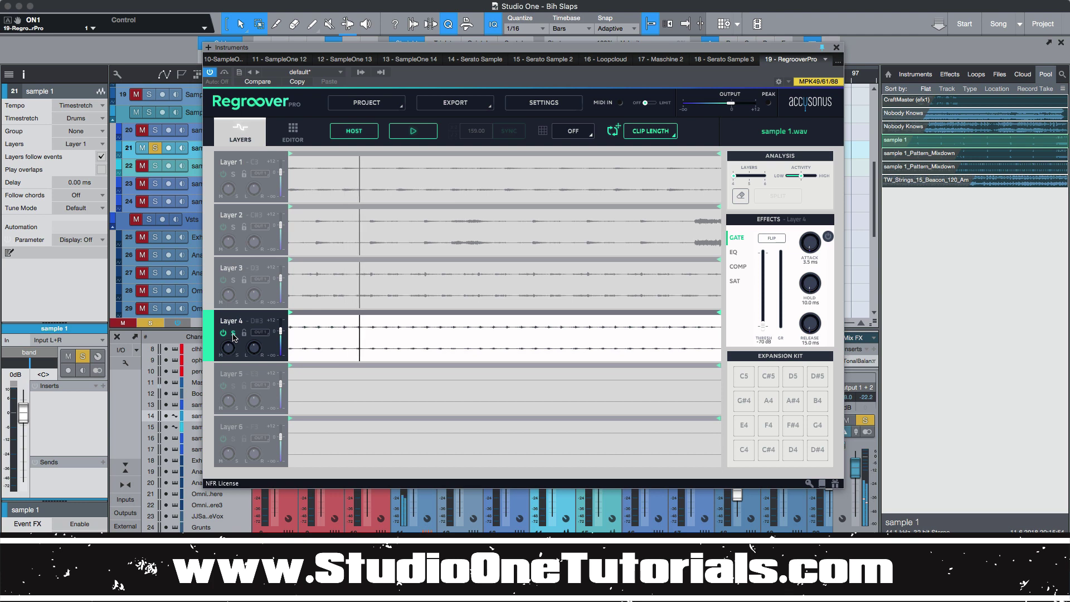
click(234, 334)
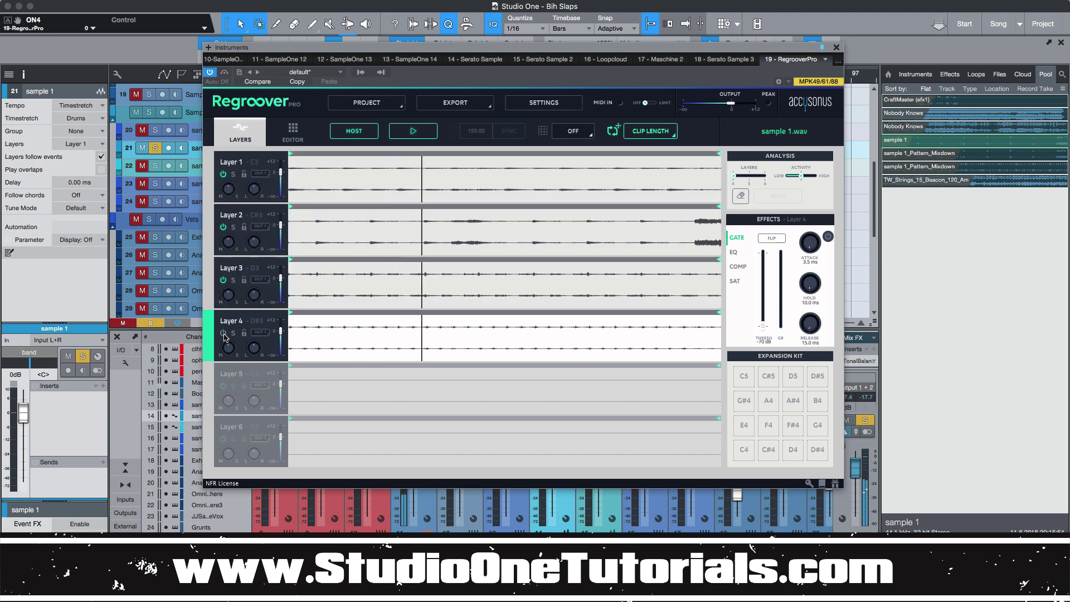
Step: Turn off Layer 4 in Regroover, keeping Layers 1 to 3 on, and stop the playback
click(224, 333)
click(357, 209)
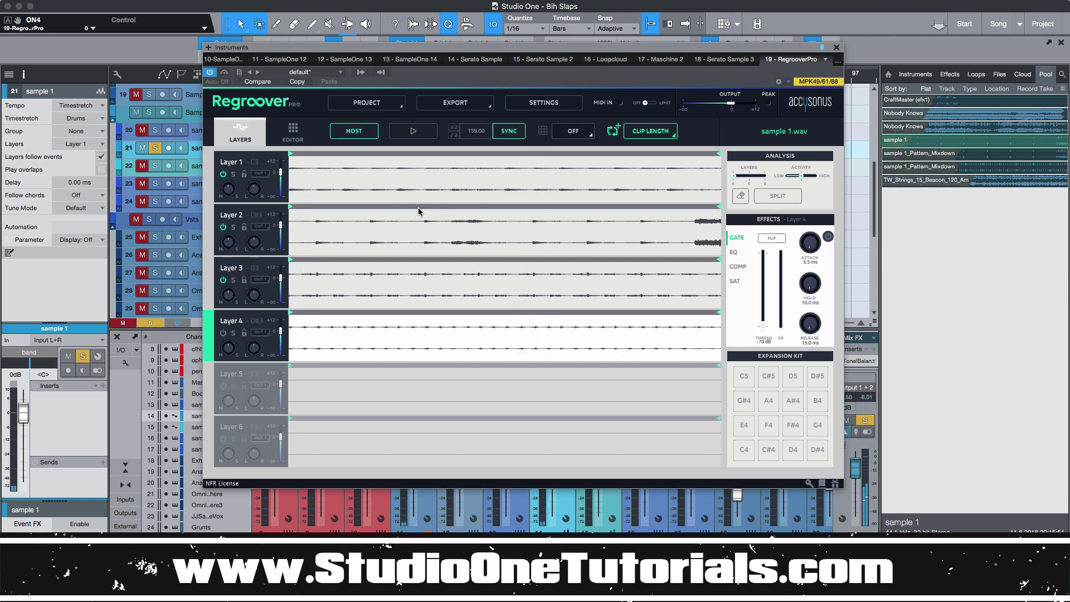
click(210, 185)
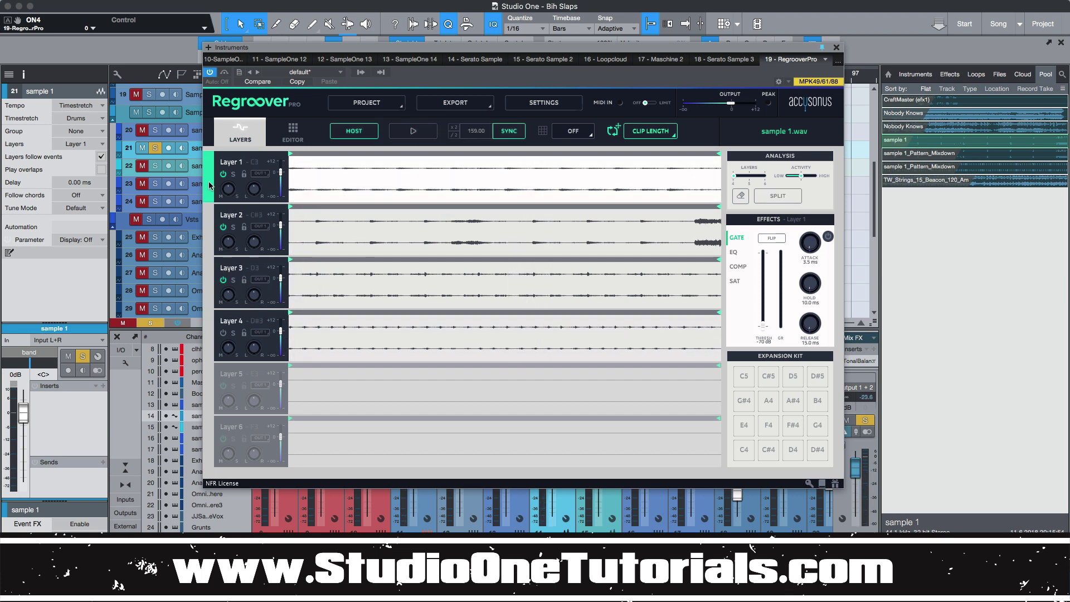
click(213, 244)
click(212, 268)
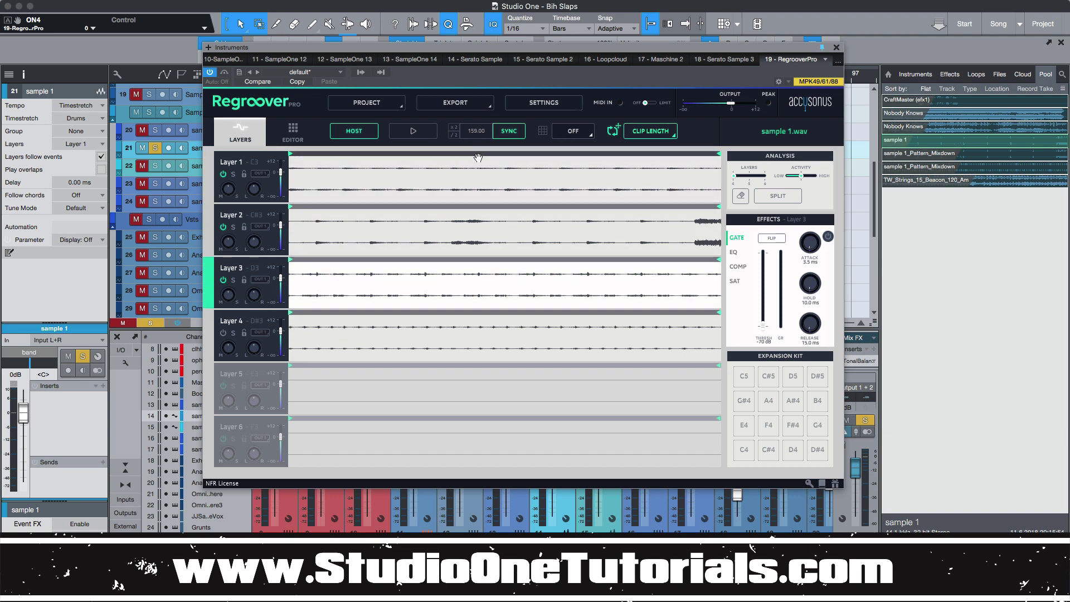
Step: Check Regroover's export options, including Pattern Mixdown, and close the instrument window
click(487, 108)
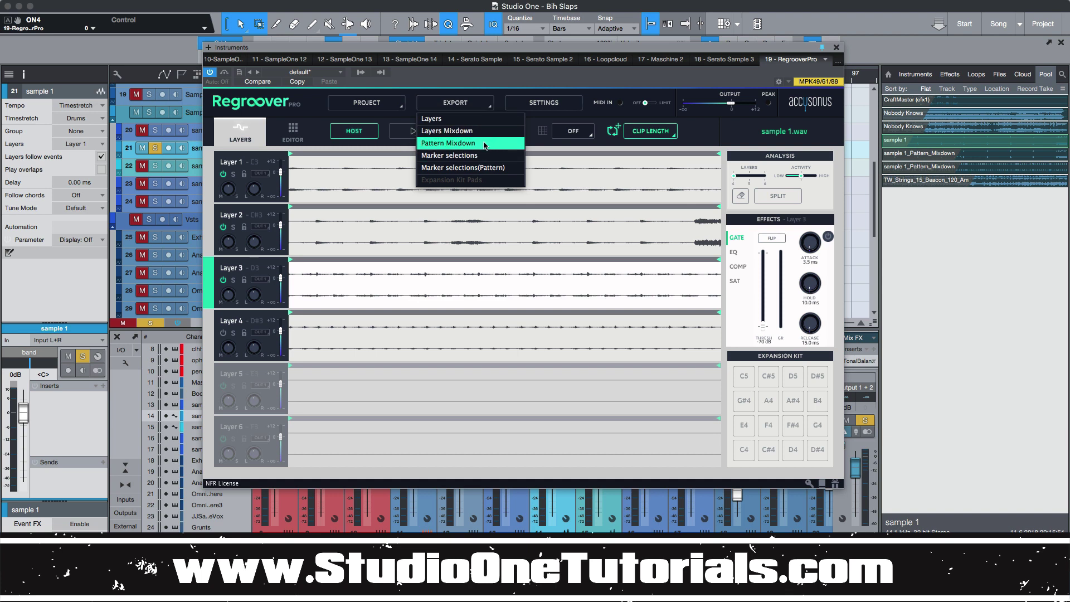
click(835, 48)
click(837, 47)
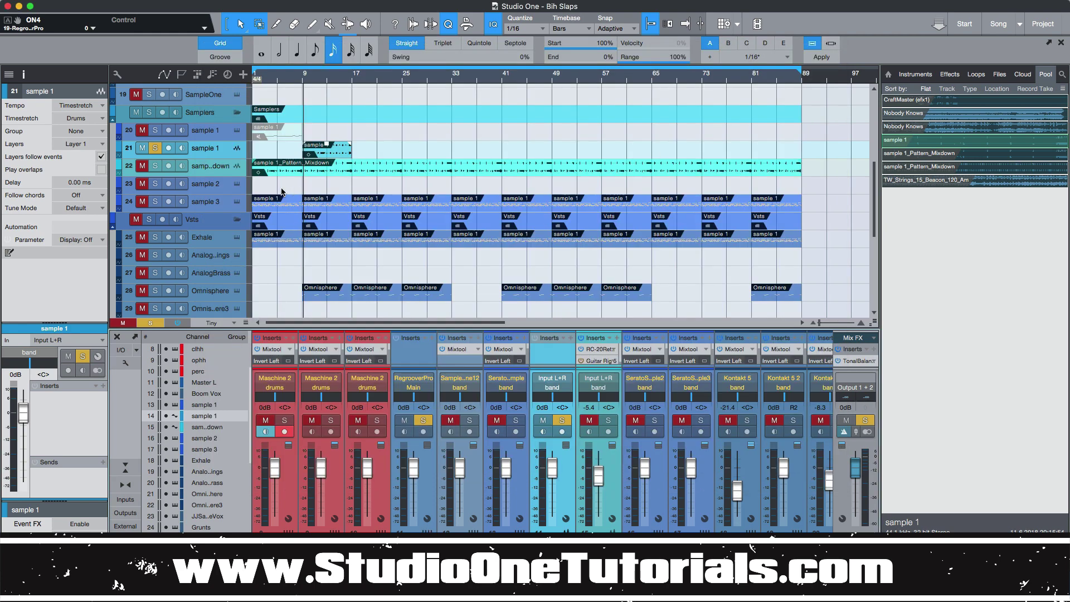
Step: Compare the original sample 1 audio track with its Pattern_Mixdown track by soloing them alternately from bar 9
click(155, 166)
click(155, 149)
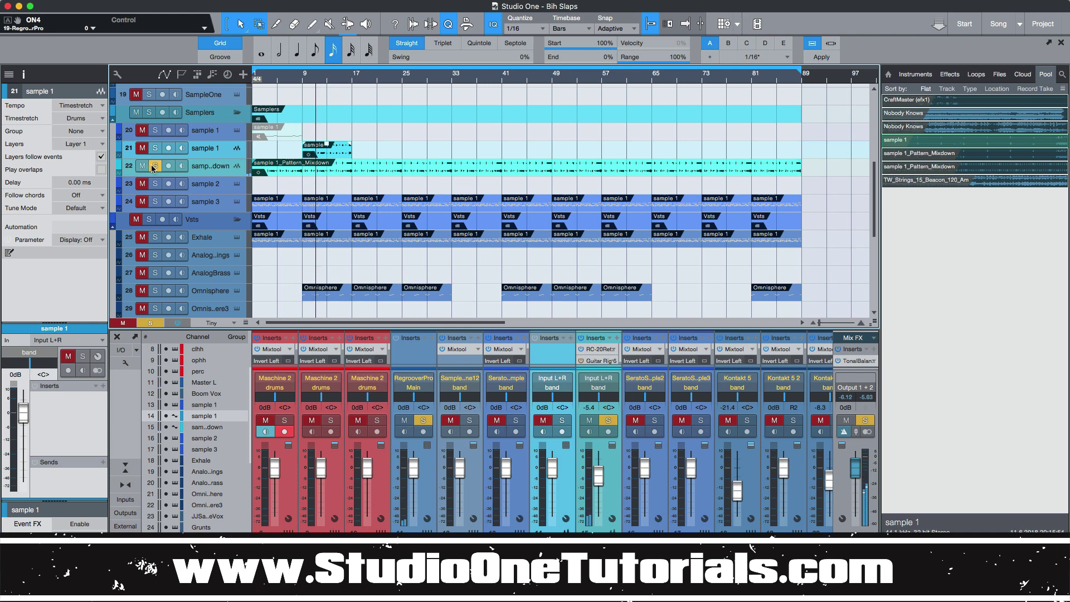
click(155, 166)
click(155, 148)
click(306, 80)
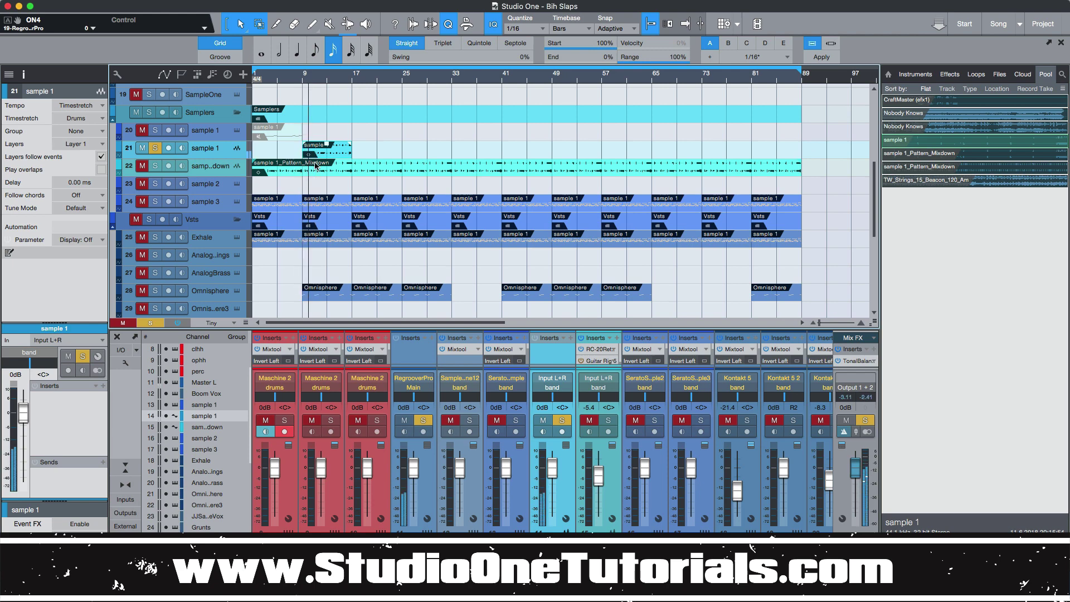
click(156, 166)
click(155, 148)
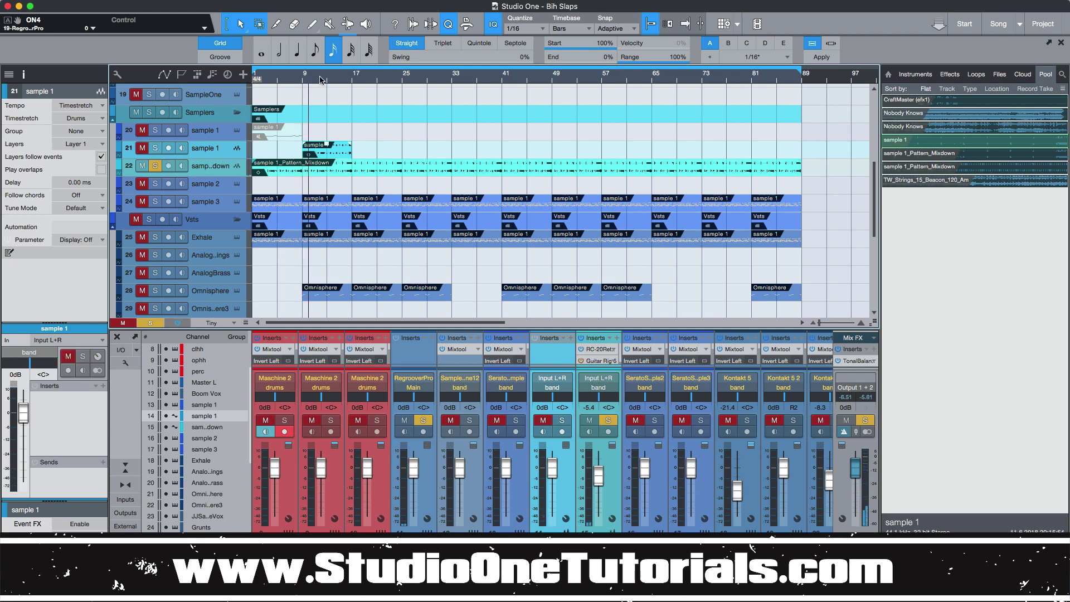
Step: Replay the soloed Pattern_Mixdown track from bar 9, select the sample 3 track and adjust the height of its inserts area
click(302, 81)
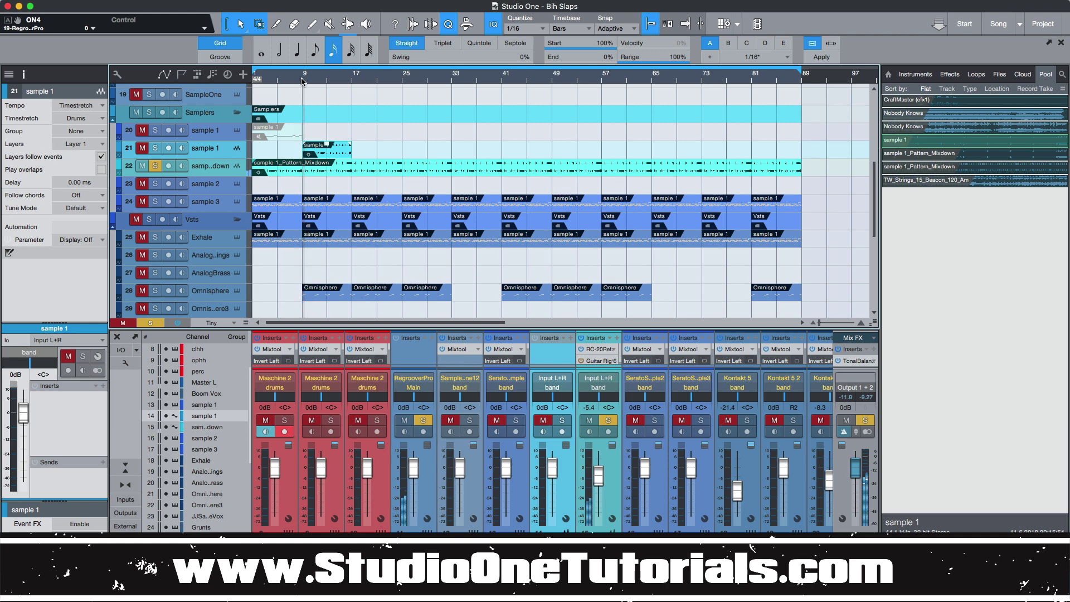
click(209, 206)
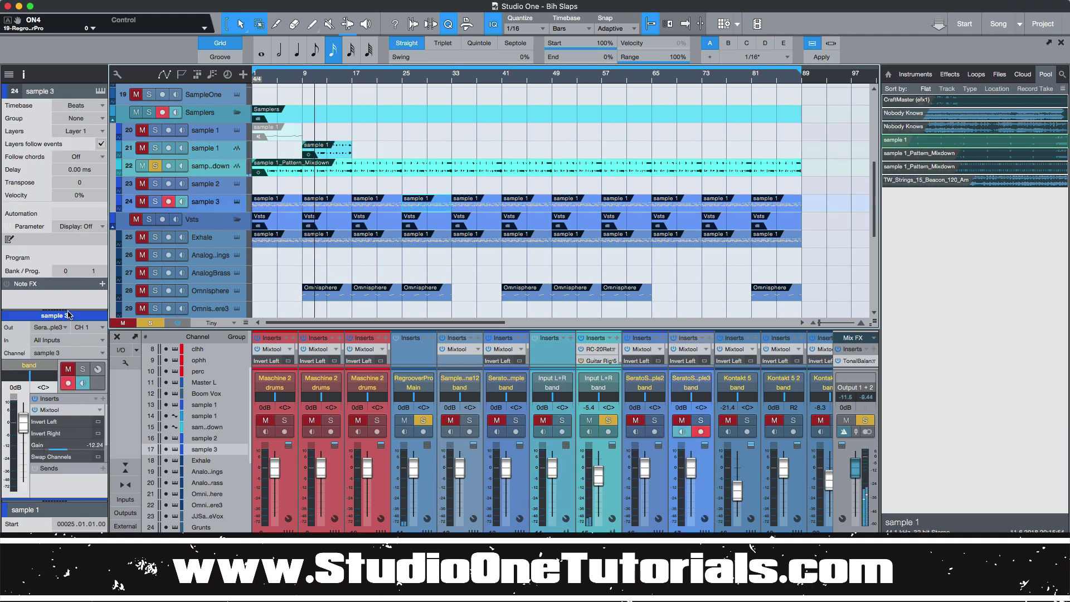
drag(63, 310, 61, 346)
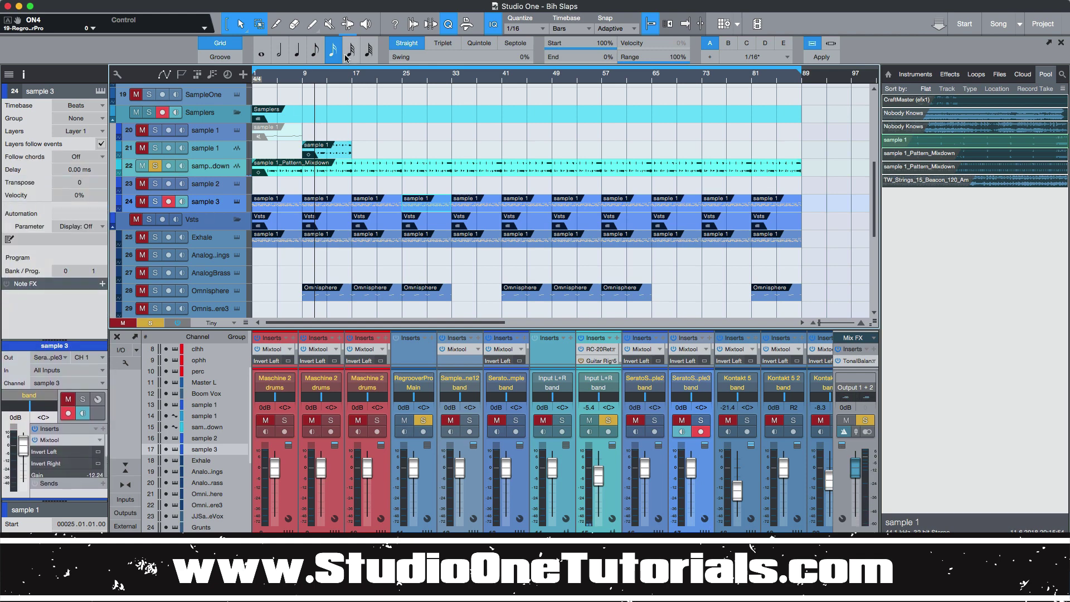
click(153, 169)
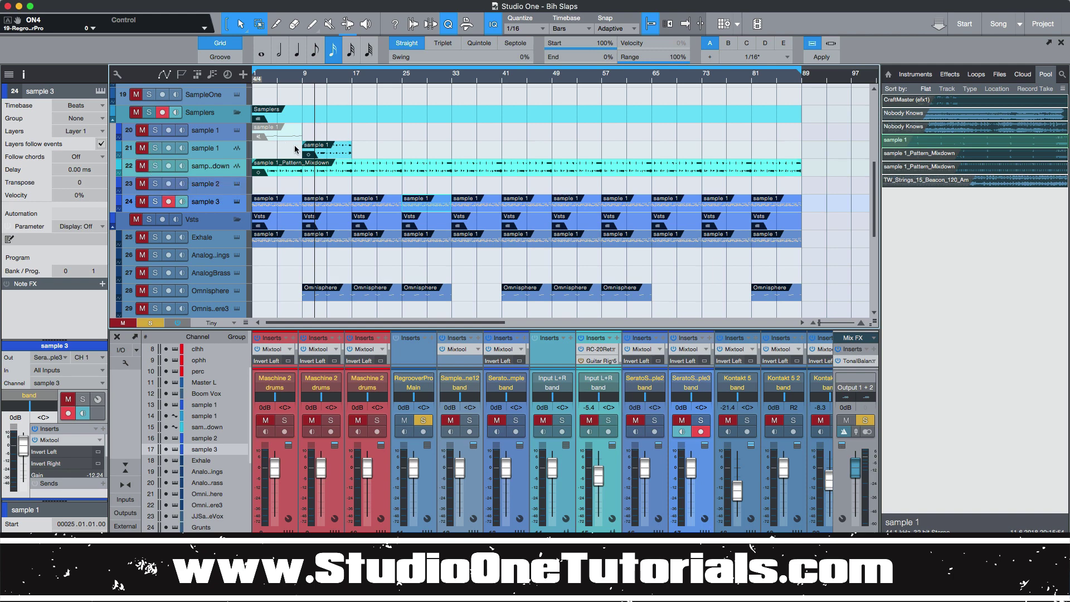
Step: Select the clhh drum events across the arrangement and set the loop range to bars 9 to 13
key(shift+e)
key(shift+e)
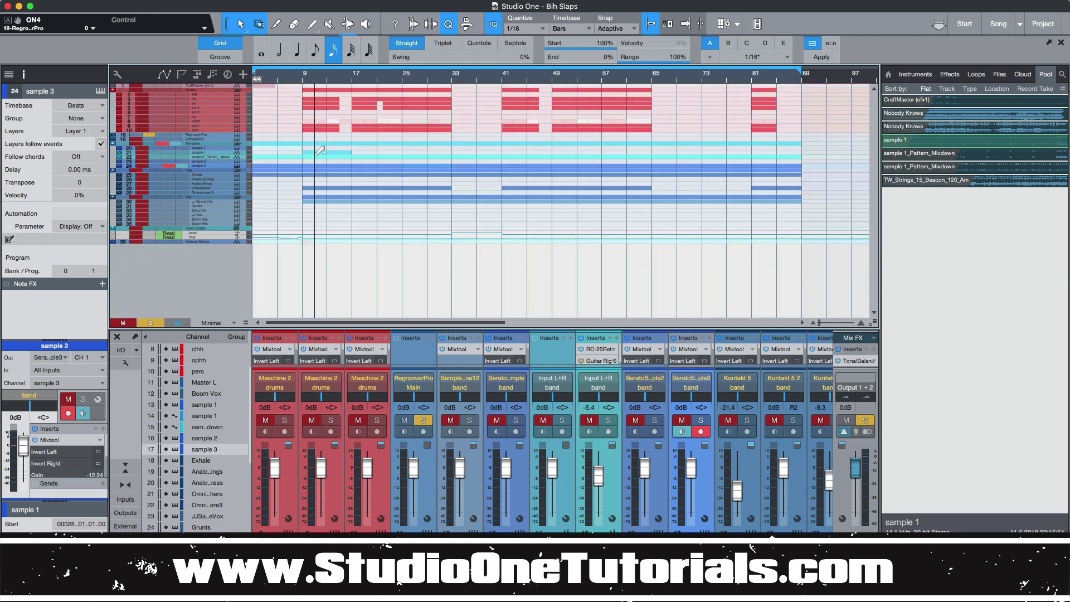
scroll(308, 141, up, 10)
drag(296, 168, 778, 182)
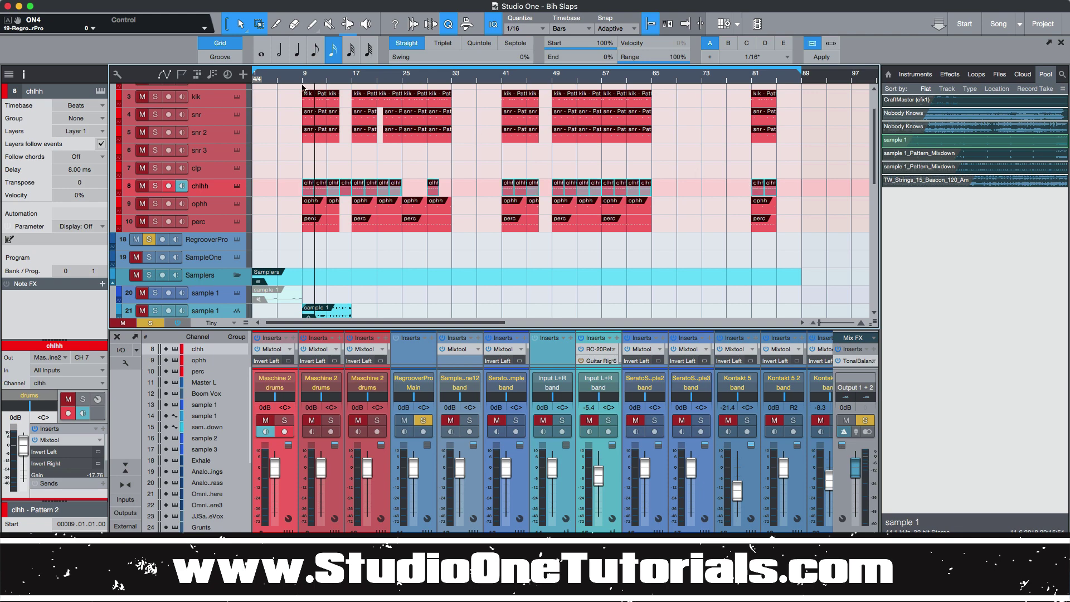
mouse_move(300, 78)
mouse_down()
mouse_move(303, 89)
mouse_move(304, 69)
mouse_up()
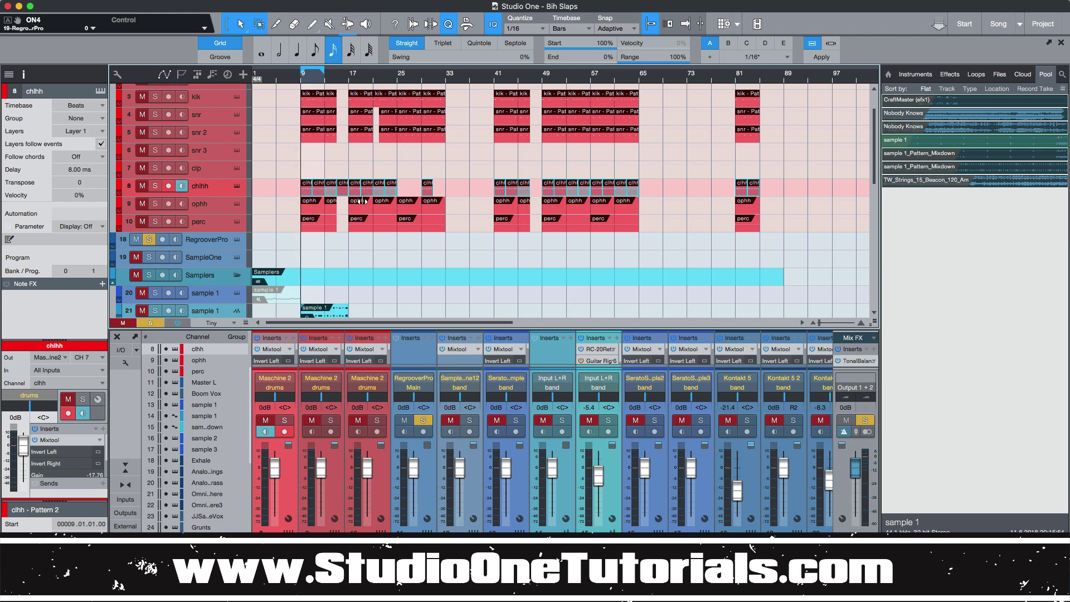
scroll(363, 200, down, 3)
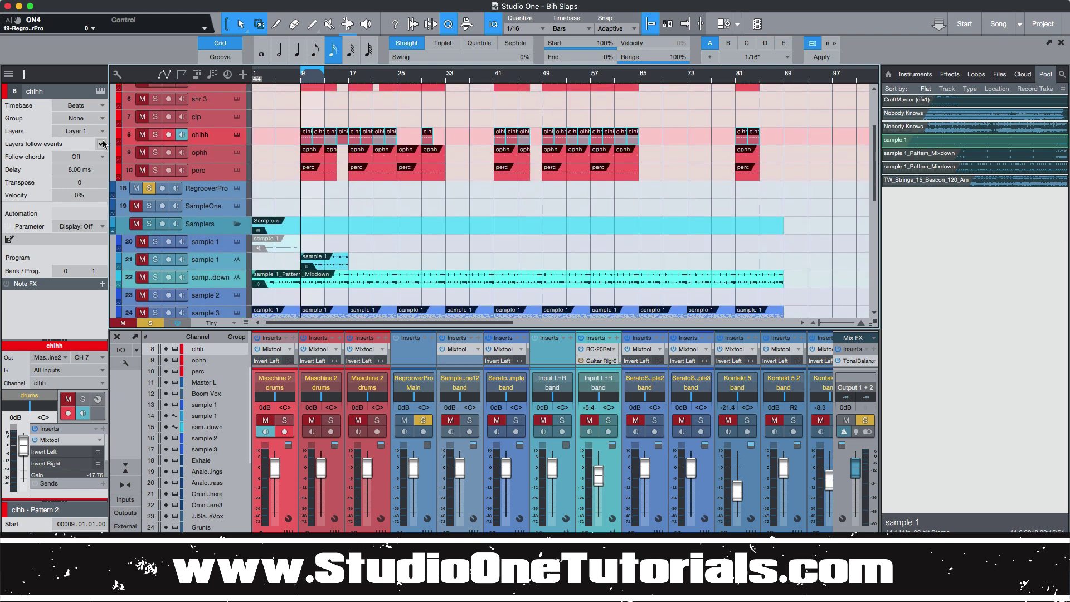
Step: Clear the track solos, mute Pattern_Mixdown, unmute the sample 1 audio track and play the original within the full mix
click(151, 189)
click(142, 277)
click(142, 259)
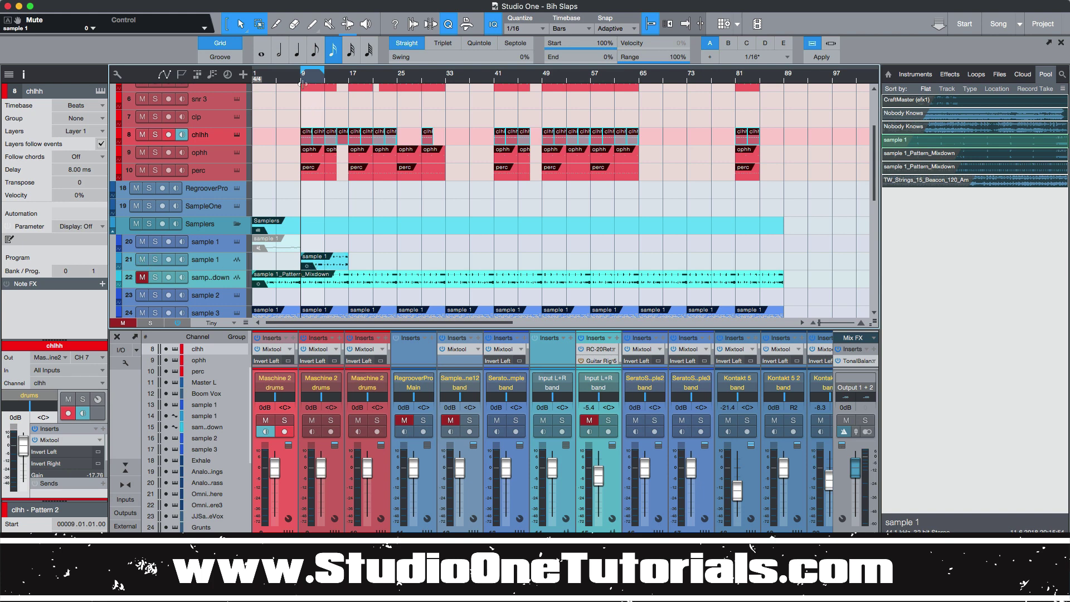
key(space)
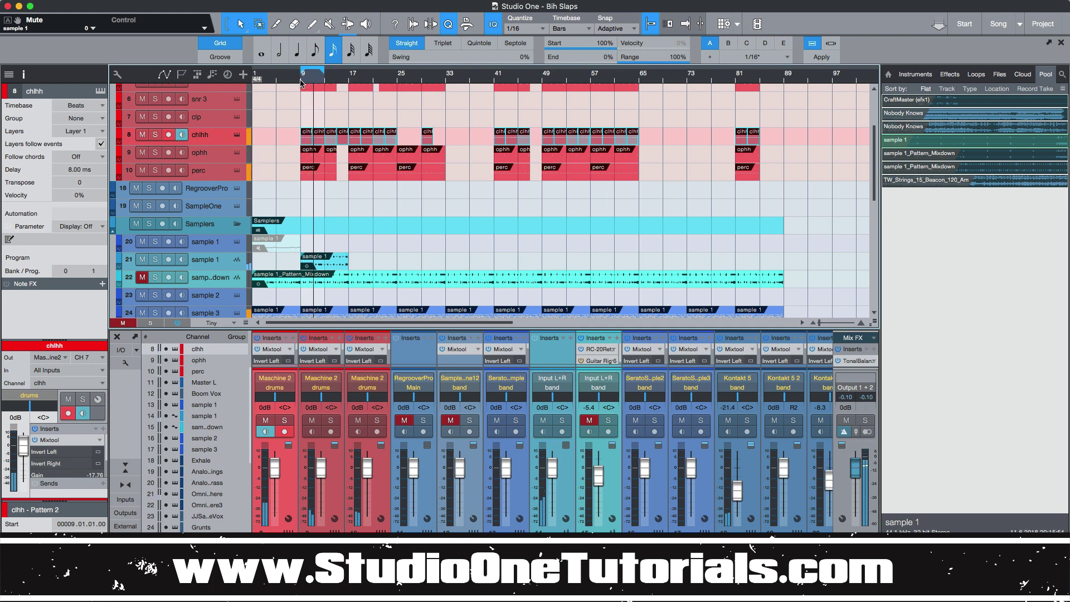
Step: Mute the sample 1 audio track, unmute Pattern_Mixdown and replay the full mix from bar 9
click(142, 260)
click(142, 277)
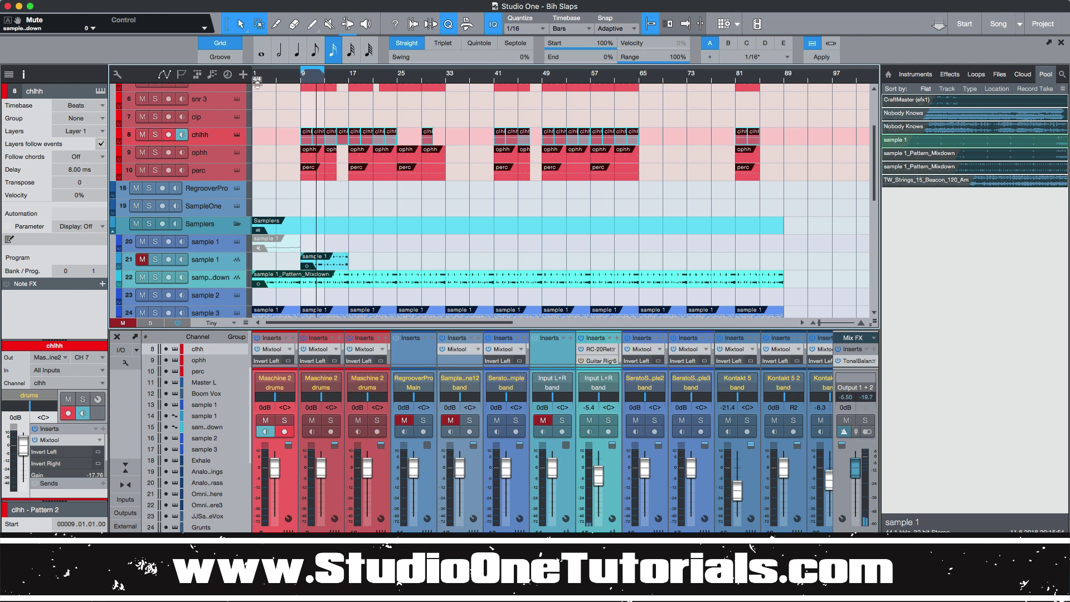
click(301, 82)
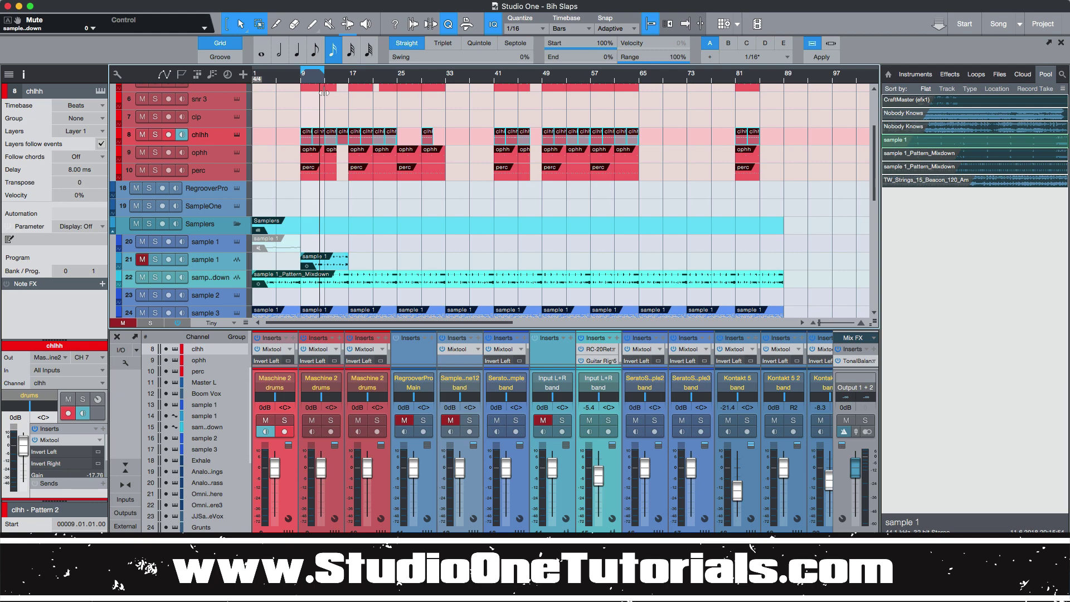
click(301, 83)
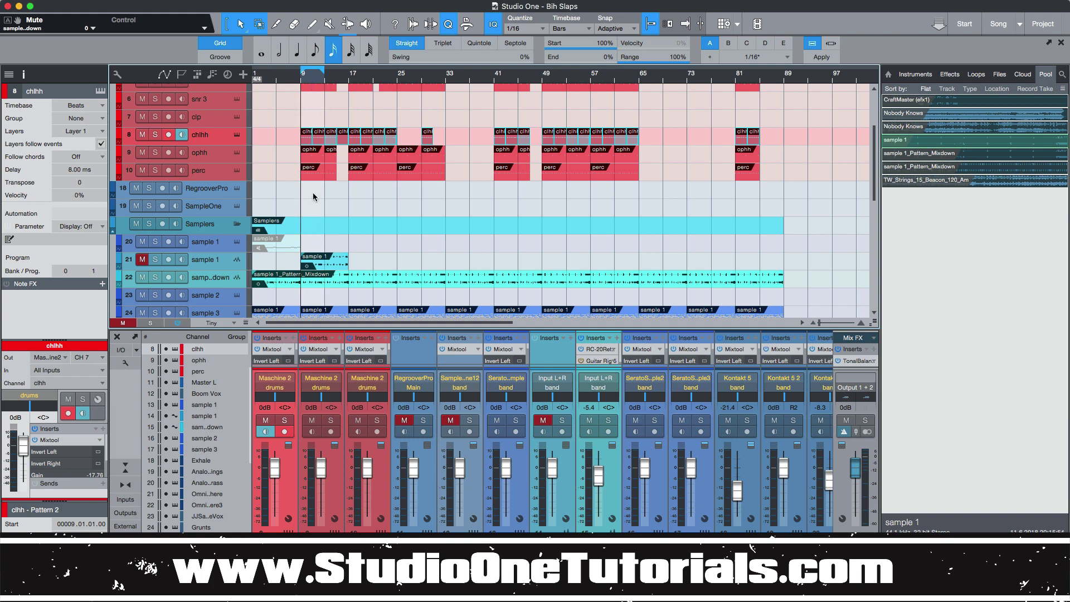
click(325, 83)
click(306, 84)
scroll(321, 130, up, 5)
scroll(321, 130, down, 5)
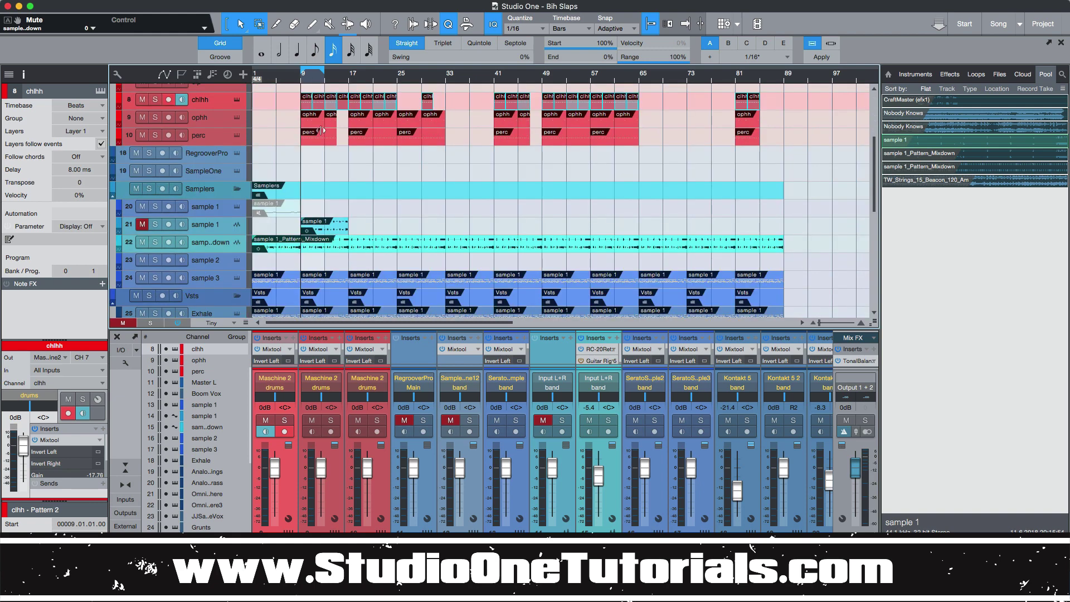